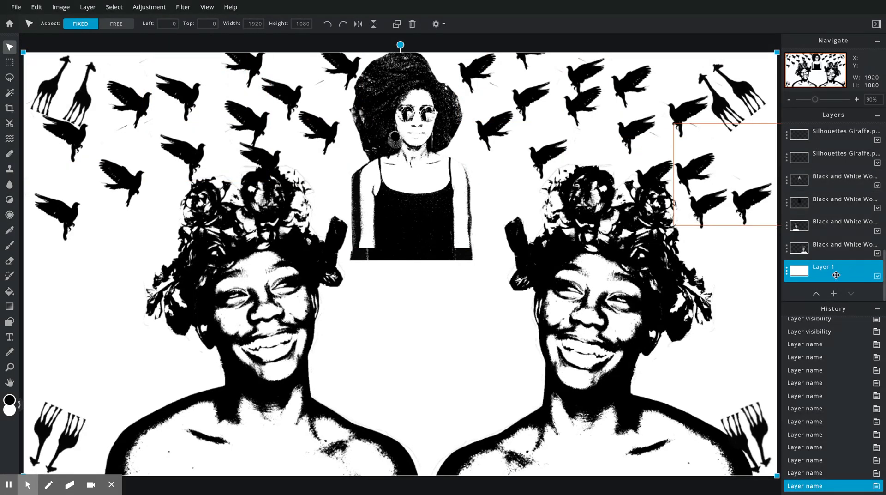
# - Fill the white background layer, Layer 1, with black (#000000)
pyautogui.click(877, 275)
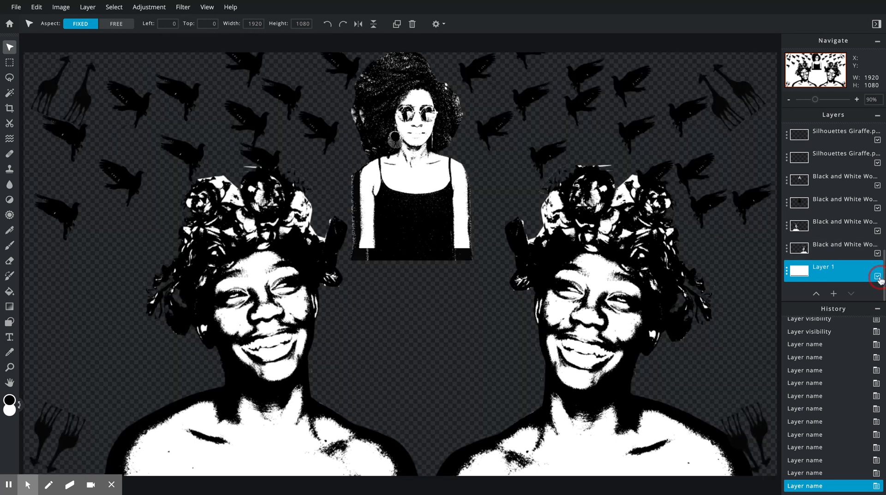
pyautogui.click(877, 275)
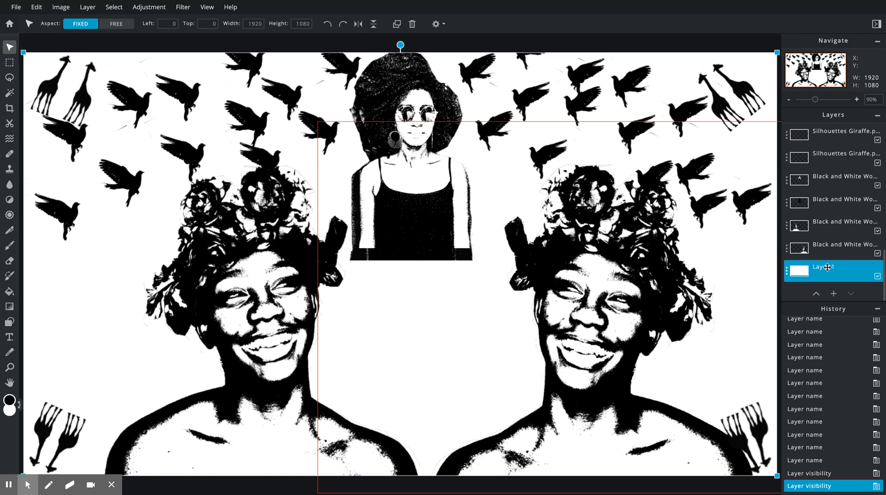
pyautogui.click(10, 294)
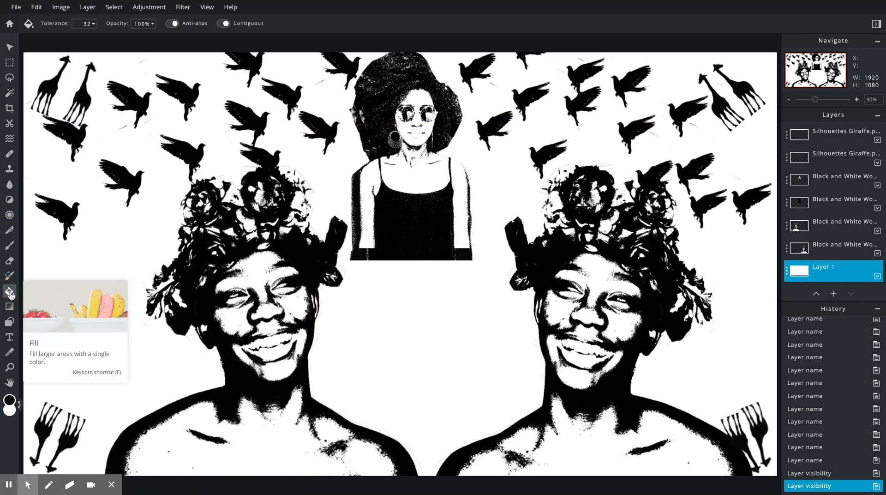
pyautogui.click(9, 399)
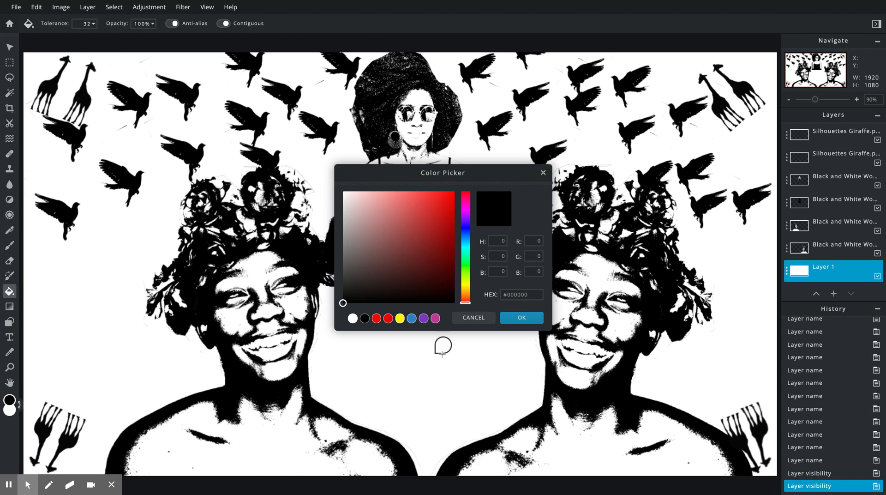
pyautogui.click(517, 323)
pyautogui.click(458, 346)
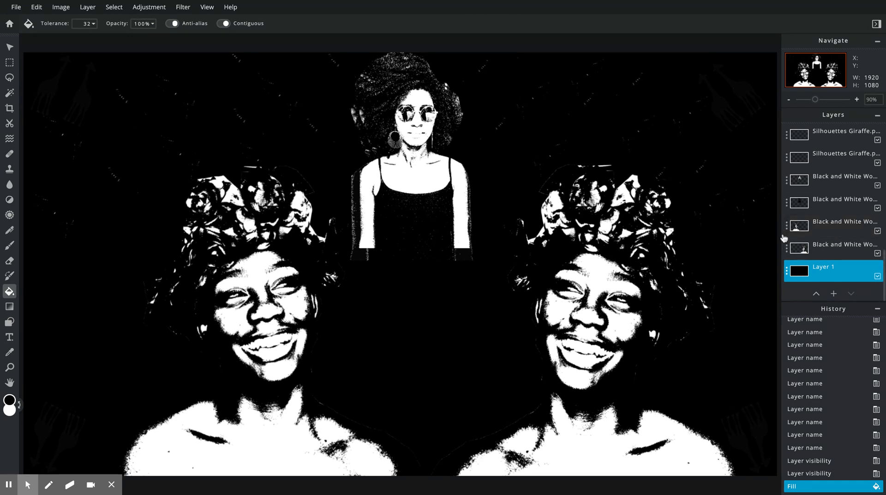
# - Hide Layer 1 and all four Black and White Woman layers so only the bird and giraffe silhouettes show
pyautogui.click(878, 277)
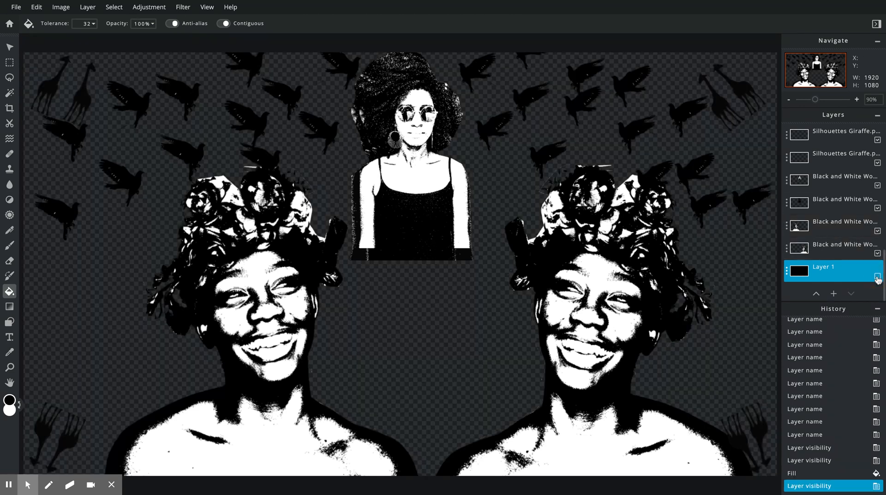
pyautogui.scroll(3, 854, 231)
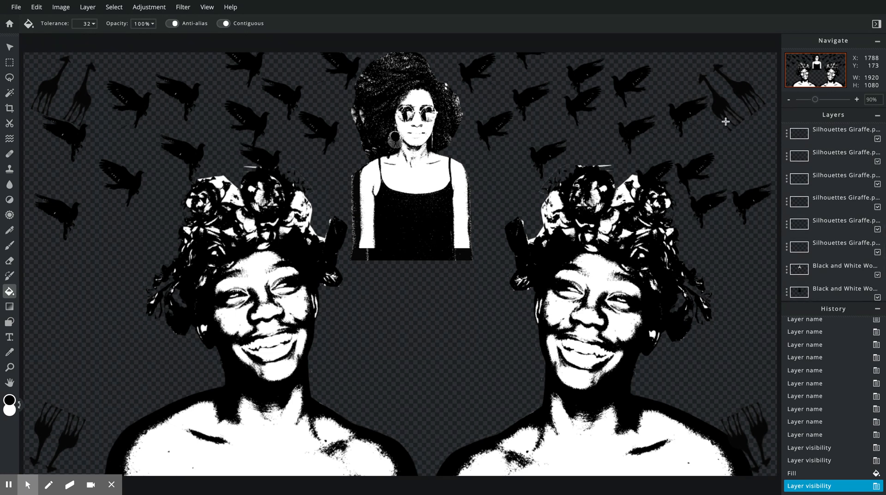
pyautogui.scroll(-3, 854, 240)
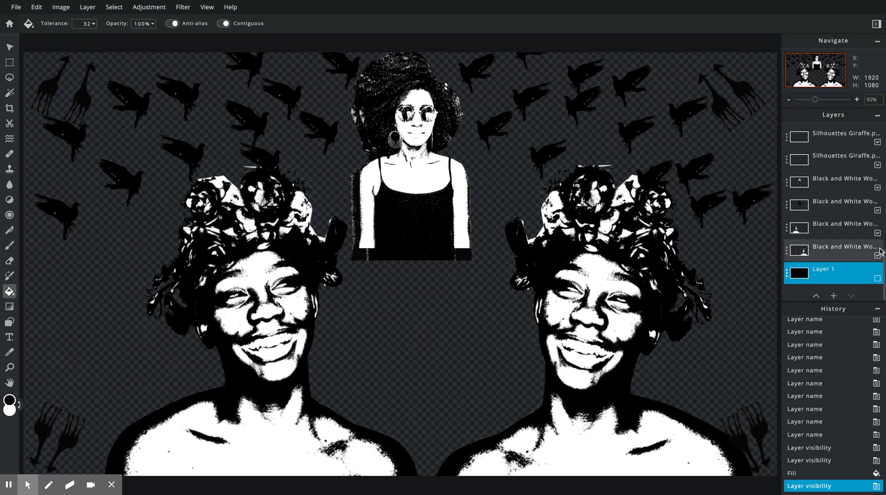
pyautogui.scroll(-1, 870, 249)
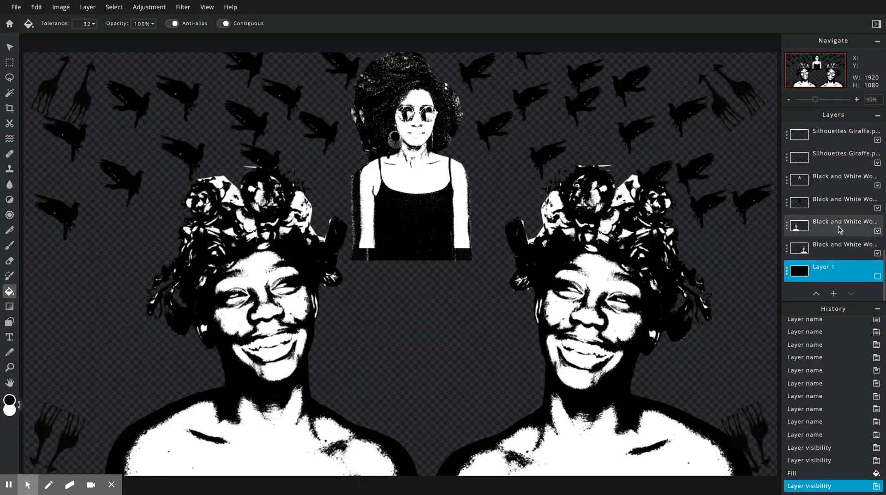
pyautogui.click(878, 254)
pyautogui.click(877, 232)
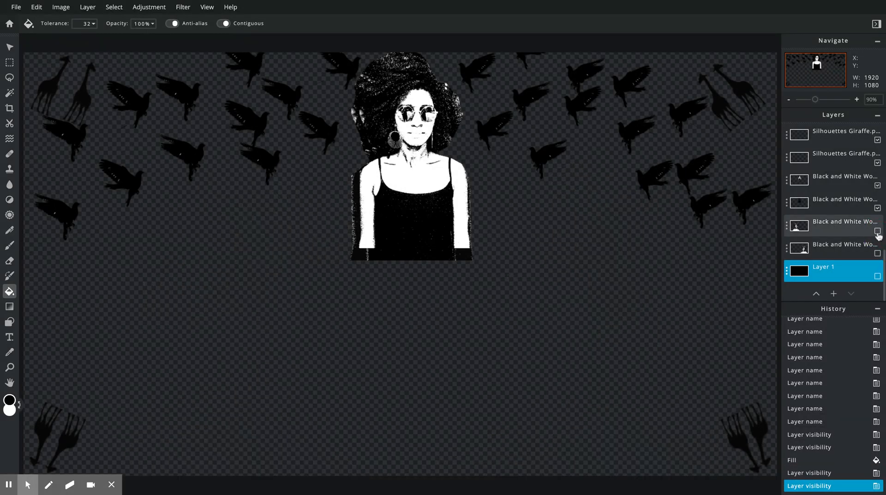
pyautogui.click(878, 208)
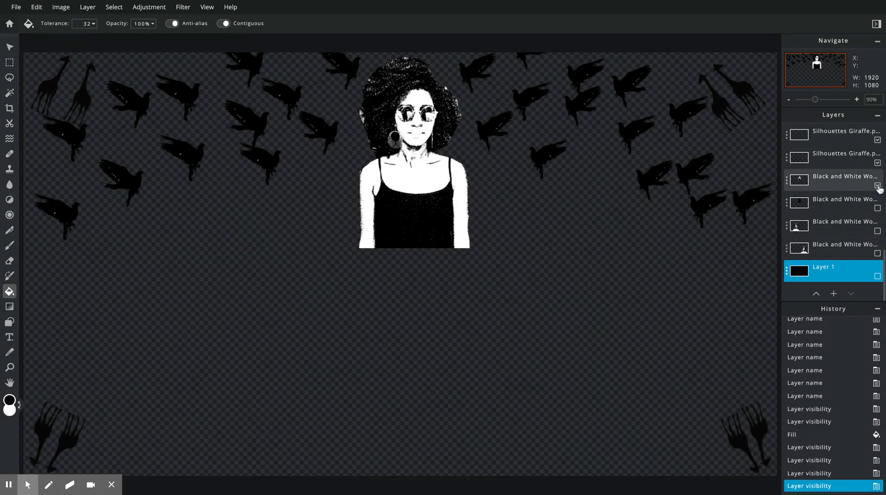
pyautogui.click(877, 185)
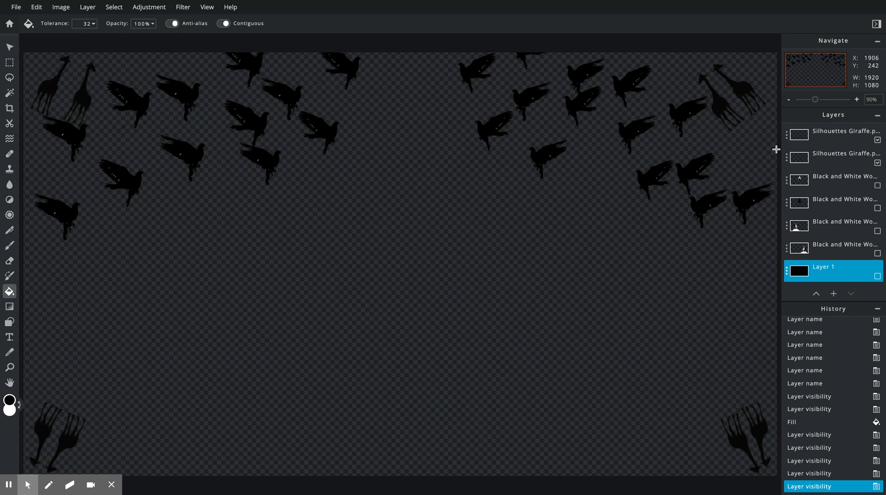
# - Merge all visible bird and giraffe silhouette layers into a single layer
pyautogui.scroll(1, 834, 174)
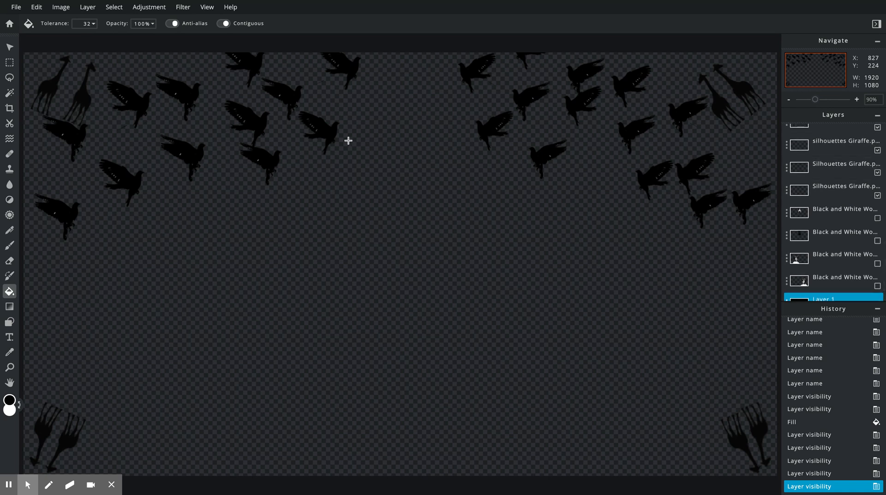
pyautogui.scroll(3, 801, 169)
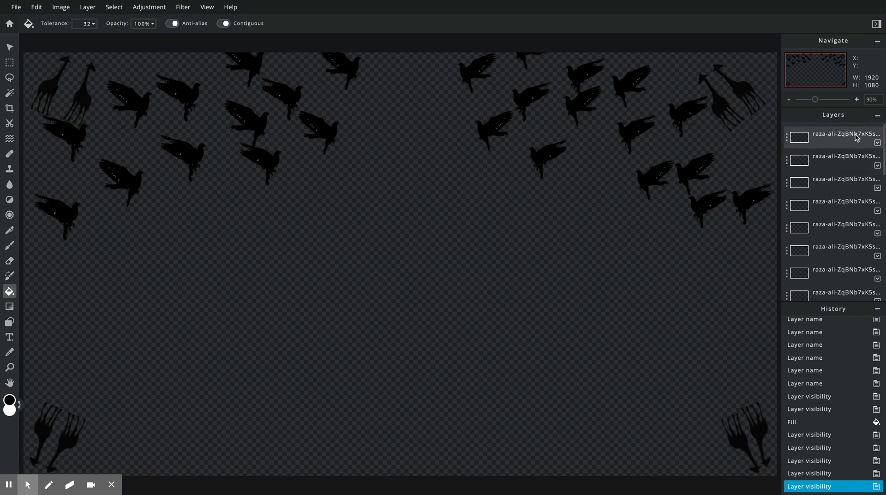
pyautogui.click(787, 138)
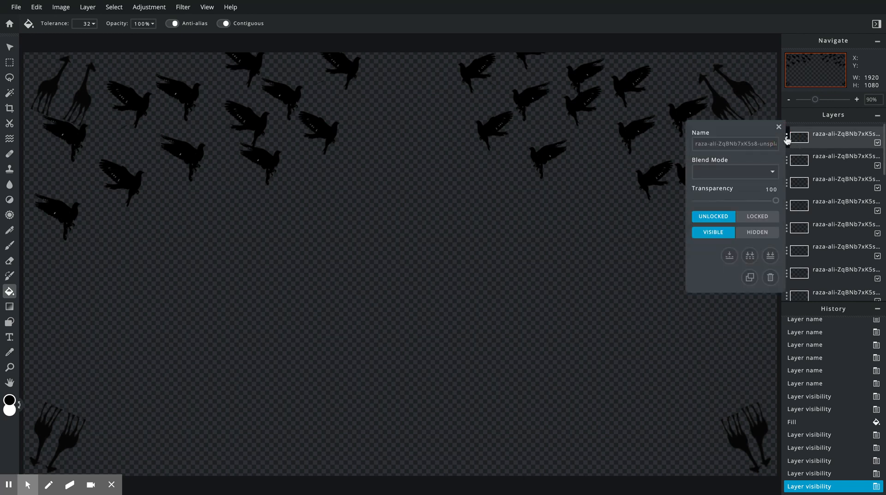
pyautogui.click(775, 143)
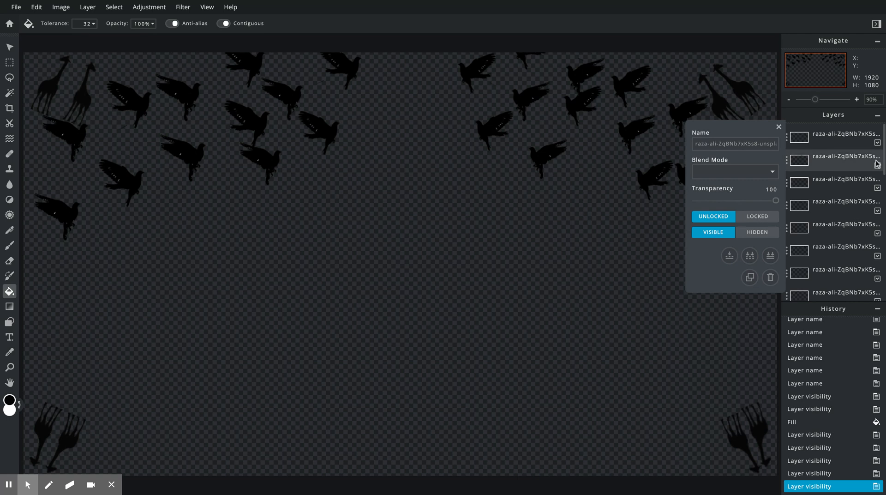
pyautogui.click(749, 256)
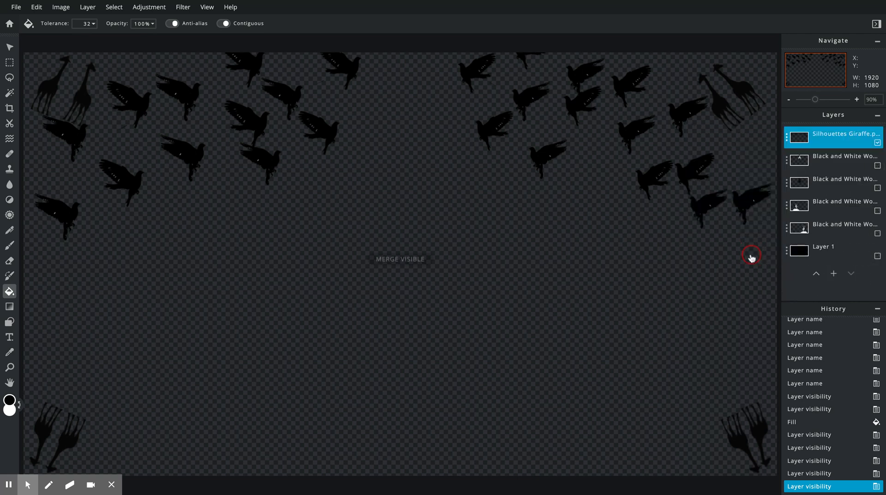
# - Switch the merged silhouette layer off and on to check its contents, leaving it visible and unlocked
pyautogui.click(877, 144)
pyautogui.click(877, 144)
pyautogui.click(878, 144)
pyautogui.click(878, 145)
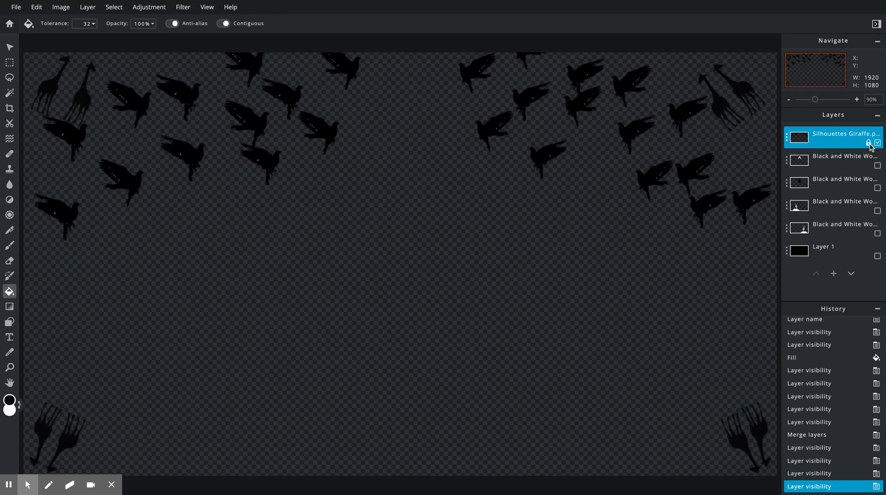
pyautogui.click(869, 144)
pyautogui.click(877, 143)
pyautogui.click(878, 143)
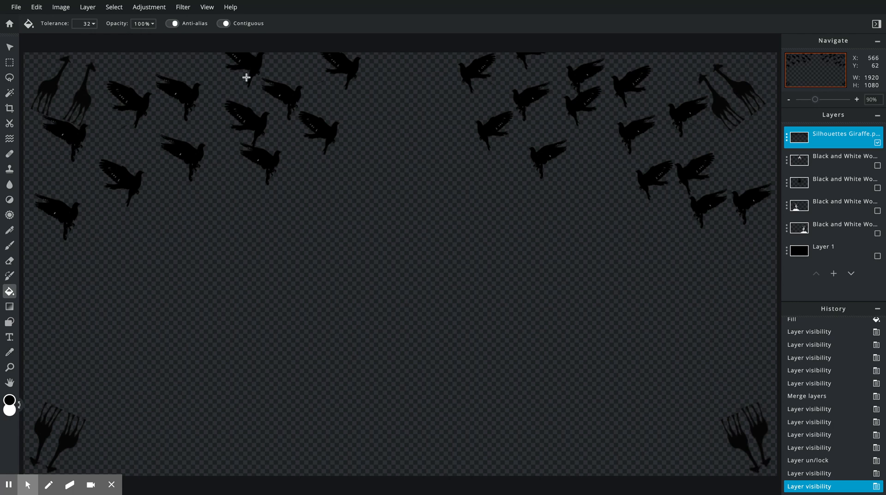
# - Invert the merged silhouette layer so the black birds and giraffes become white
pyautogui.click(149, 7)
pyautogui.click(147, 7)
pyautogui.click(147, 201)
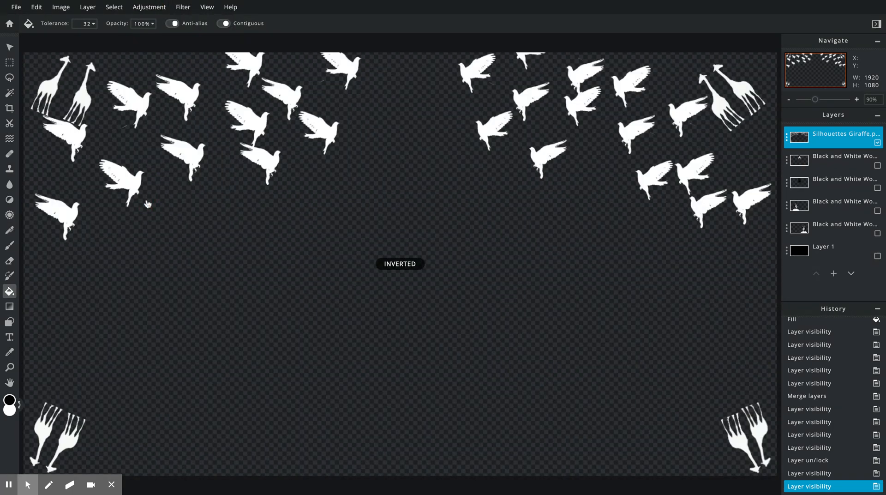
# - Show the four Black and White Woman layers and the black Layer 1 again
pyautogui.click(878, 166)
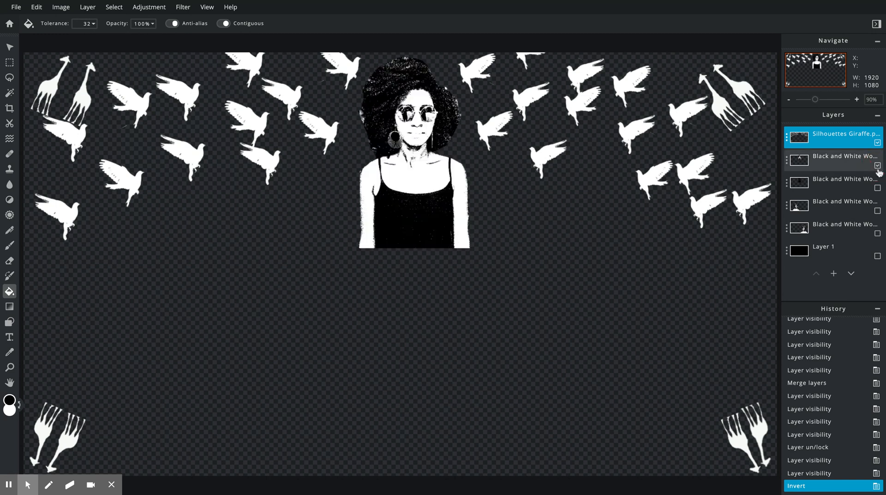
pyautogui.click(878, 189)
pyautogui.click(877, 211)
pyautogui.click(877, 234)
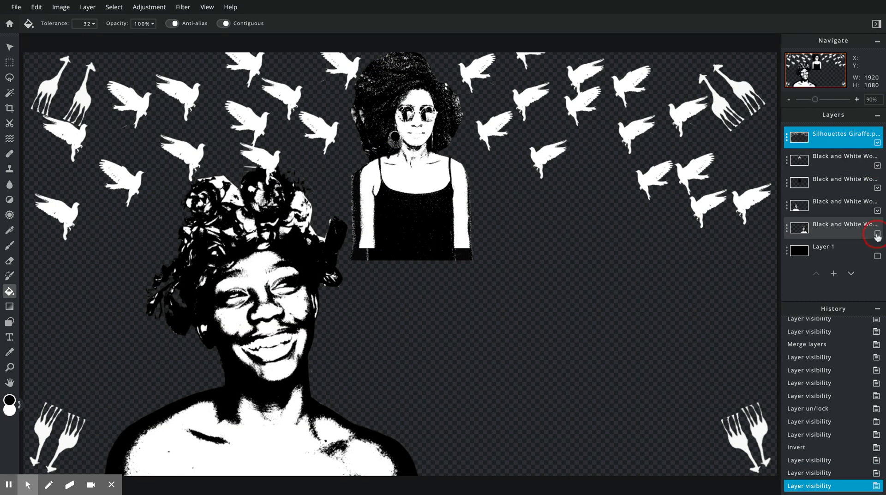
pyautogui.click(877, 256)
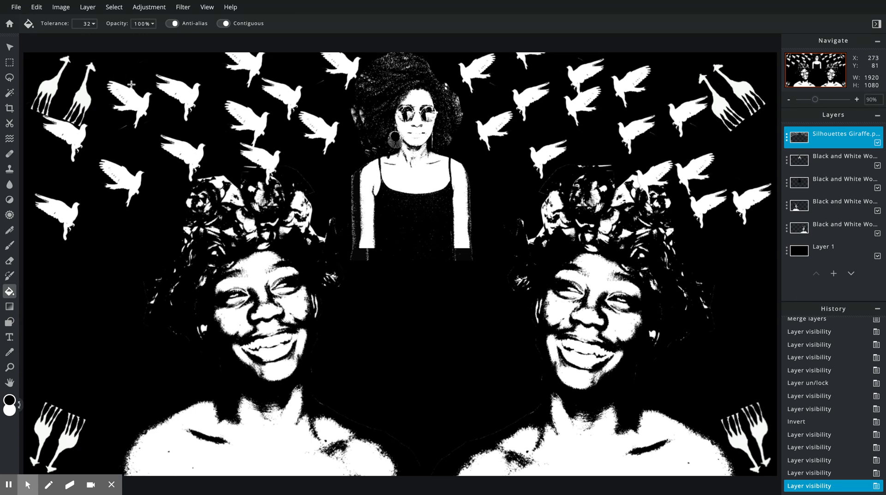
# - Add the cloud PNG as a layer, shrink it to about 372 × 214 px and place it over the central woman's waist
pyautogui.click(90, 8)
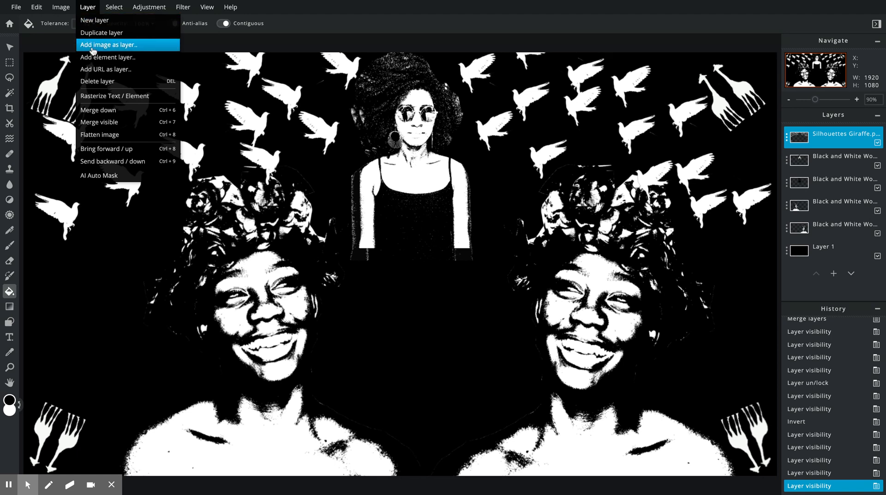
pyautogui.click(94, 46)
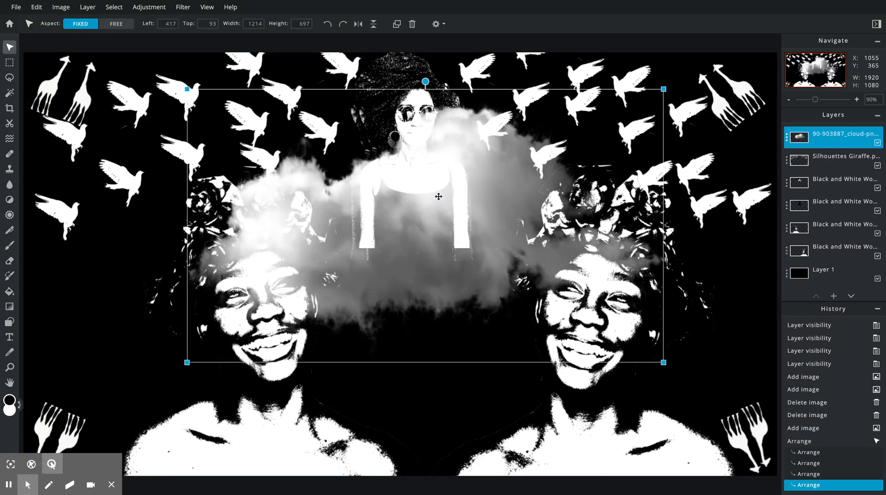
pyautogui.moveTo(439, 196); pyautogui.dragTo(522, 210)
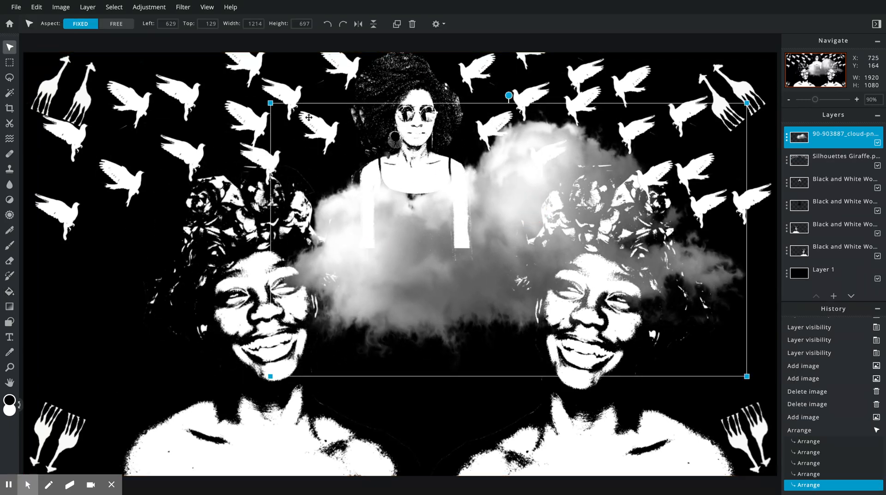
pyautogui.moveTo(270, 102); pyautogui.dragTo(511, 202)
pyautogui.moveTo(639, 289); pyautogui.dragTo(424, 235)
pyautogui.moveTo(294, 184); pyautogui.dragTo(412, 253)
pyautogui.moveTo(462, 284); pyautogui.dragTo(437, 261)
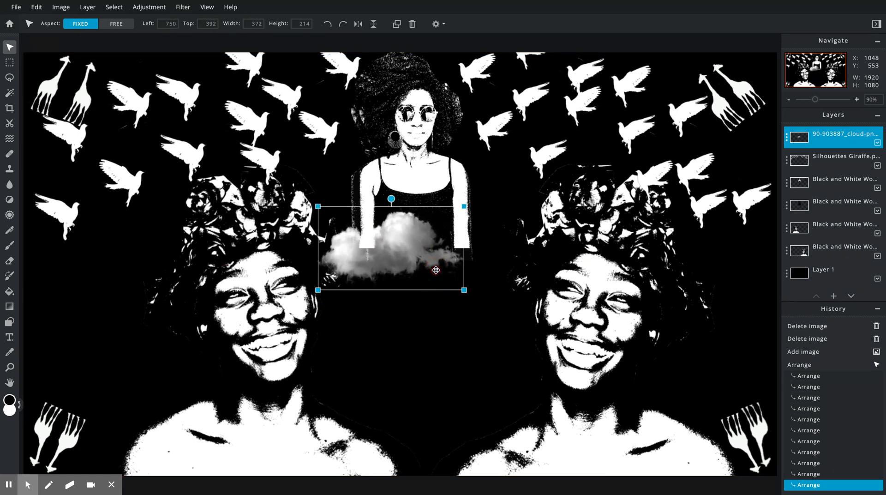
# - Duplicate the cloud layer three times, shifting each copy farther right to build a cloud bank across the central woman's waist
pyautogui.click(790, 145)
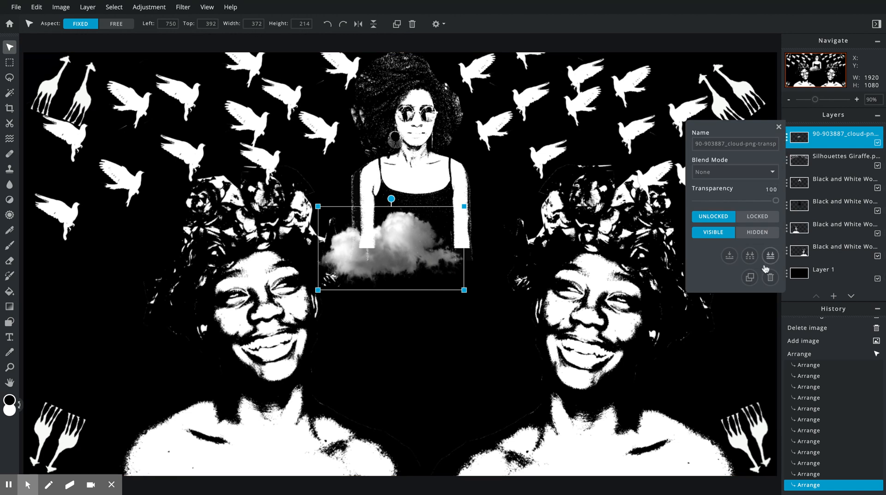
pyautogui.click(750, 278)
pyautogui.moveTo(409, 239); pyautogui.dragTo(431, 244)
pyautogui.click(787, 137)
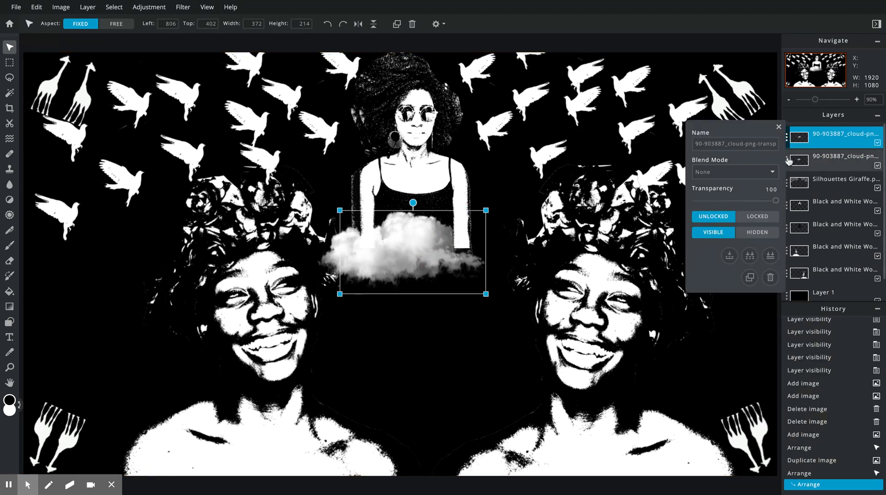
pyautogui.click(749, 277)
pyautogui.moveTo(422, 250); pyautogui.dragTo(448, 257)
pyautogui.click(787, 137)
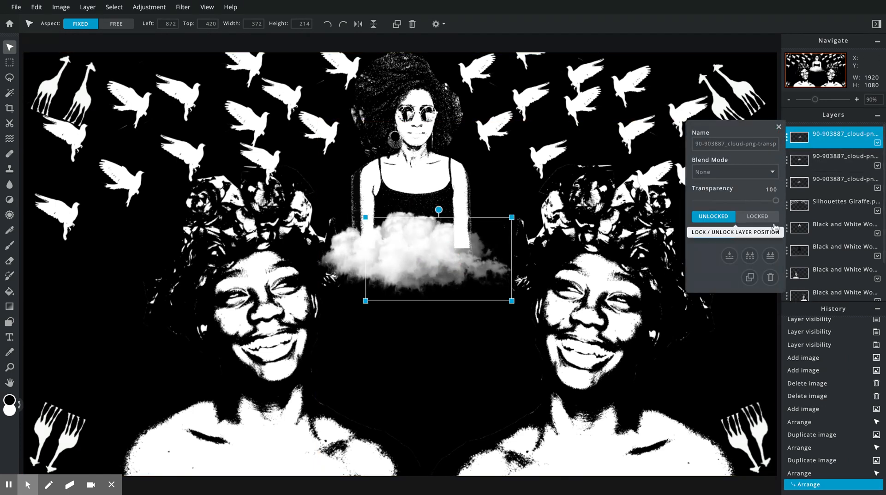
pyautogui.click(737, 271)
pyautogui.moveTo(455, 260); pyautogui.dragTo(479, 257)
# - Duplicate the cloud a fourth time and adjust the cloud positions, extending the bank rightward to cover the central woman's forearms
pyautogui.click(788, 137)
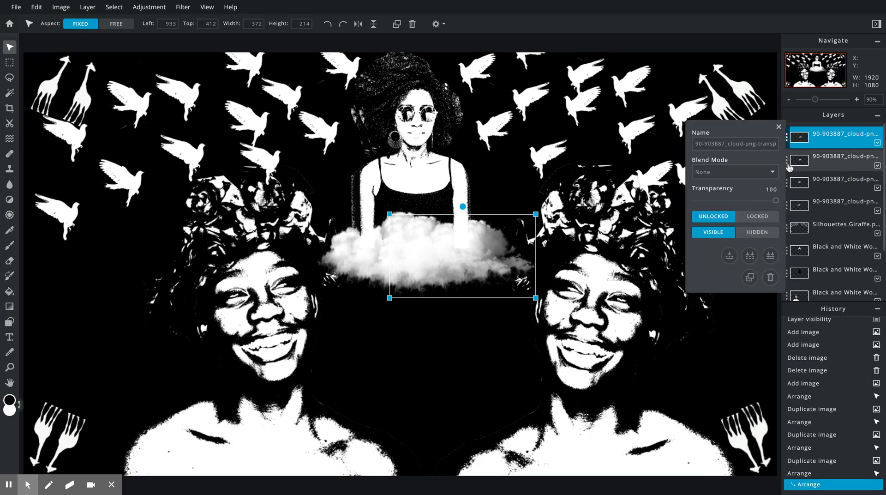
pyautogui.click(747, 276)
pyautogui.click(461, 263)
pyautogui.moveTo(394, 258); pyautogui.dragTo(323, 253)
pyautogui.moveTo(488, 252); pyautogui.dragTo(500, 251)
pyautogui.click(456, 232)
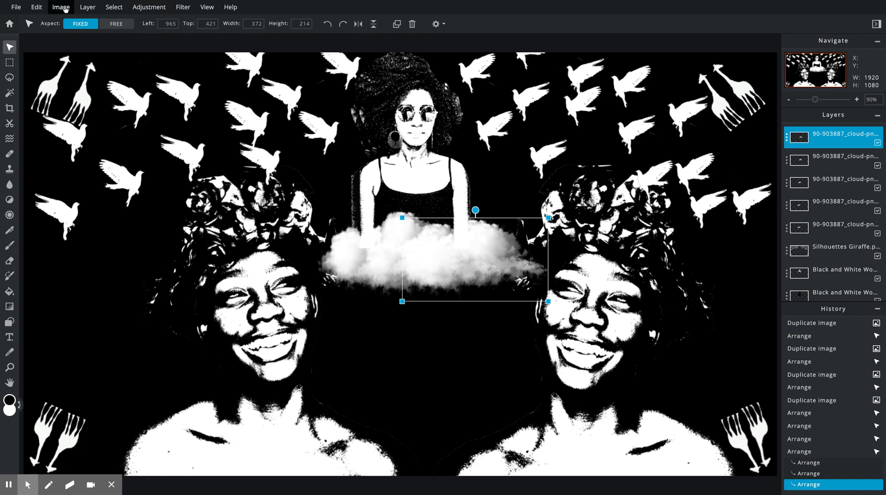
# - Add the 52103_background pattern image as a layer and move it up over the central woman, against the canvas's top edge
pyautogui.click(85, 10)
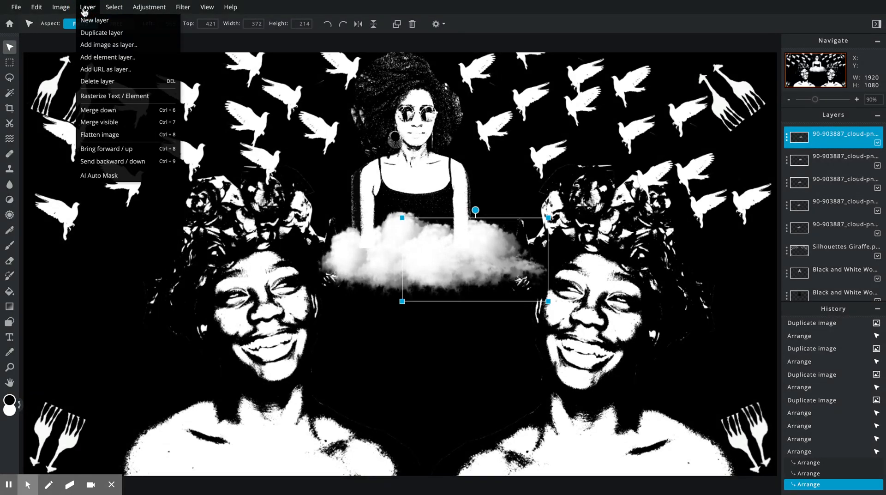
pyautogui.click(92, 45)
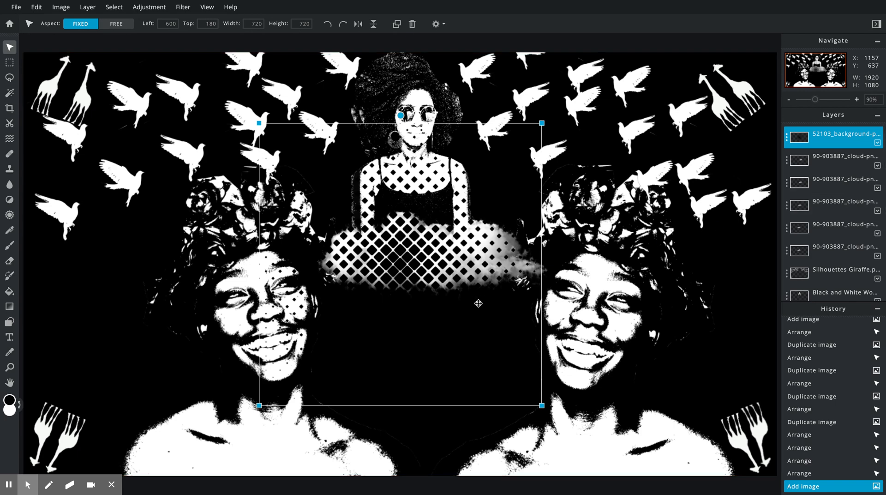
pyautogui.moveTo(414, 262); pyautogui.dragTo(432, 192)
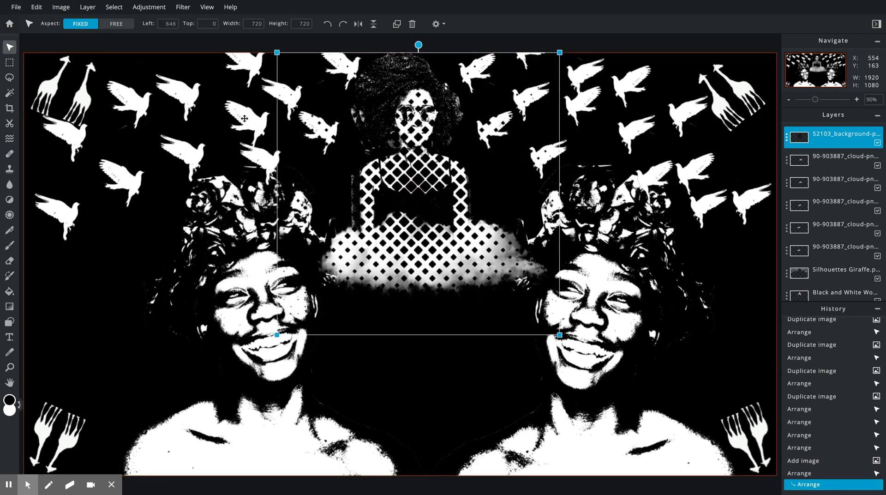
# - Invert the 52103_background pattern's colours and shift it up past the canvas's upper edge, to about Top -58
pyautogui.click(150, 11)
pyautogui.click(154, 198)
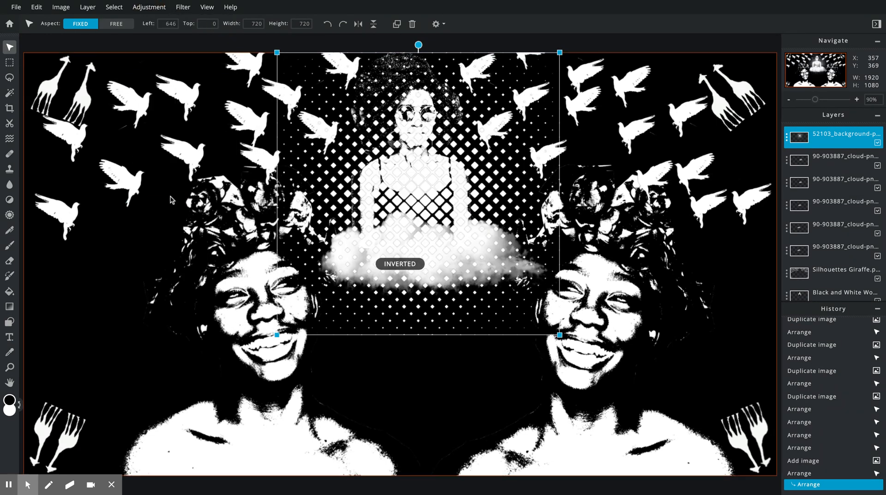
pyautogui.moveTo(443, 174); pyautogui.dragTo(443, 152)
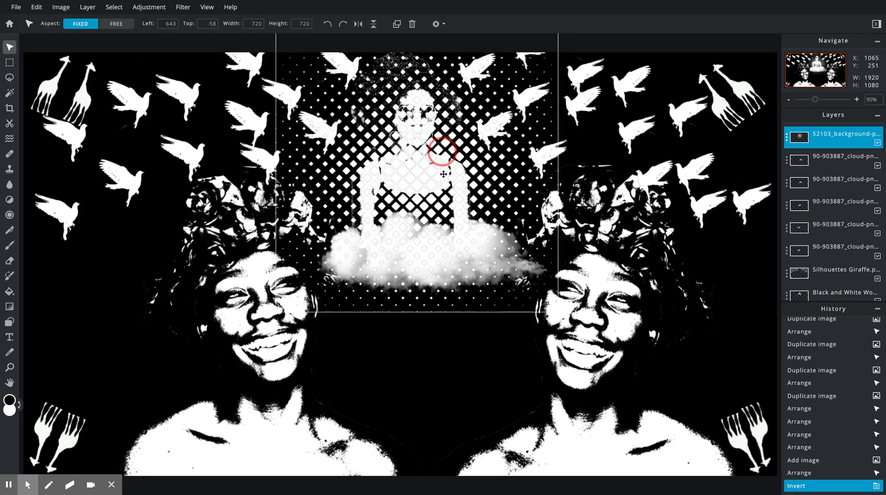
# - Lower the 52103_background pattern in the layer order until it sits beneath the central woman's layers, directly above the two side portraits
pyautogui.moveTo(828, 138); pyautogui.dragTo(829, 273)
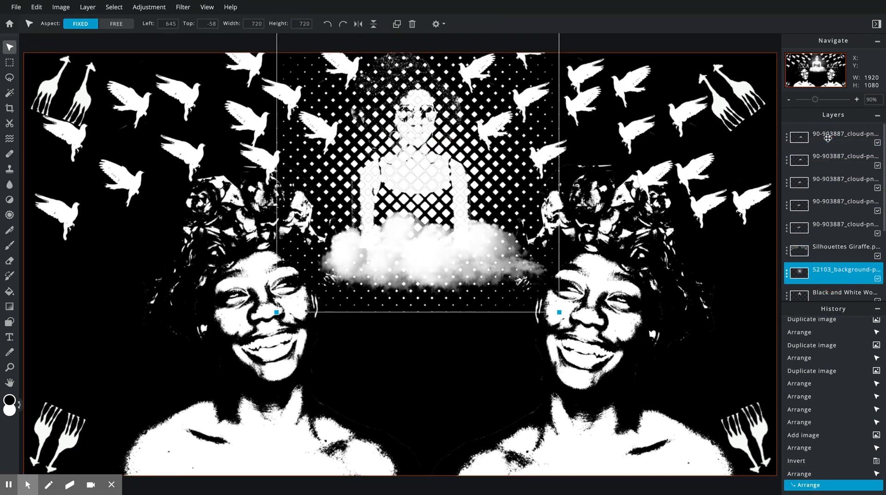
pyautogui.click(839, 251)
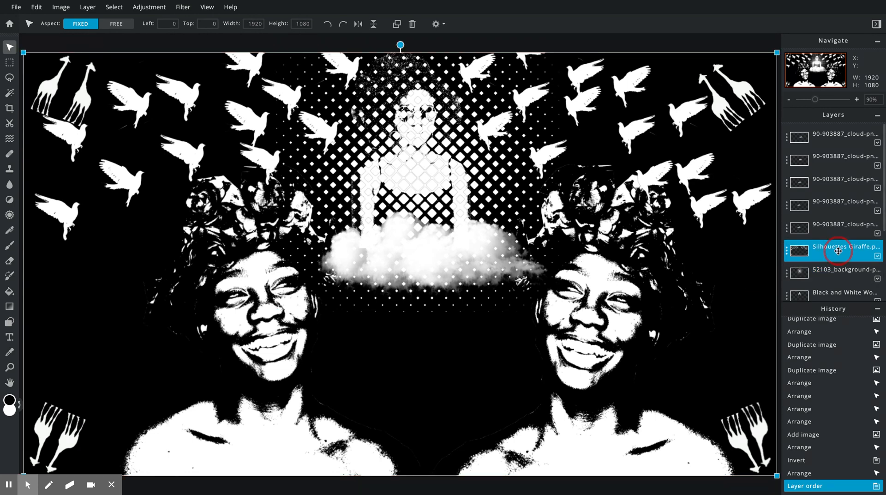
pyautogui.click(838, 272)
pyautogui.scroll(-3, 849, 216)
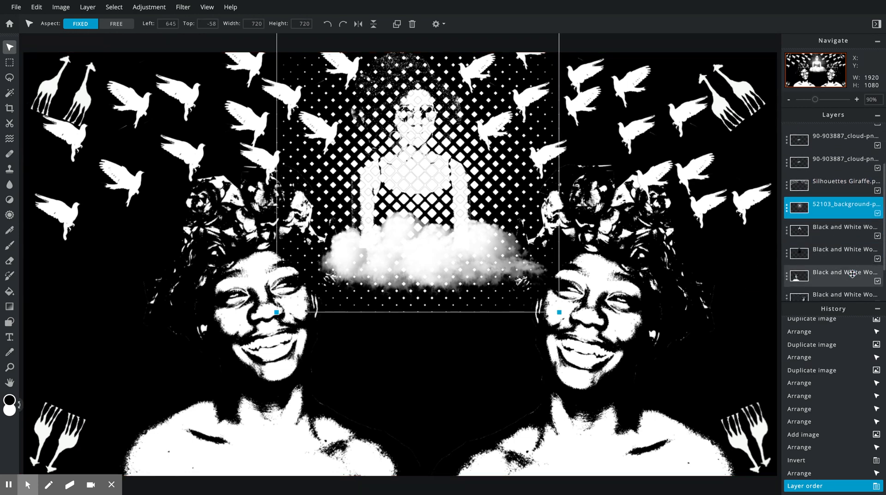
pyautogui.moveTo(849, 210); pyautogui.dragTo(848, 255)
pyautogui.moveTo(505, 175)
pyautogui.mouseDown()
pyautogui.moveTo(508, 184)
pyautogui.moveTo(503, 175)
pyautogui.mouseUp()
pyautogui.click(427, 301)
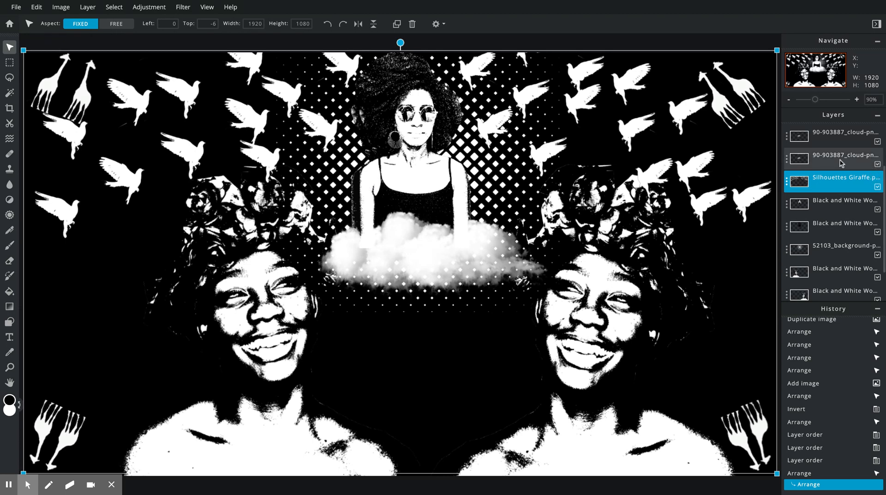
# - Enlarge the 52103_background pattern to about 854 × 854 px, keeping its proportions
pyautogui.scroll(2, 839, 163)
pyautogui.scroll(1, 838, 162)
pyautogui.scroll(-4, 839, 162)
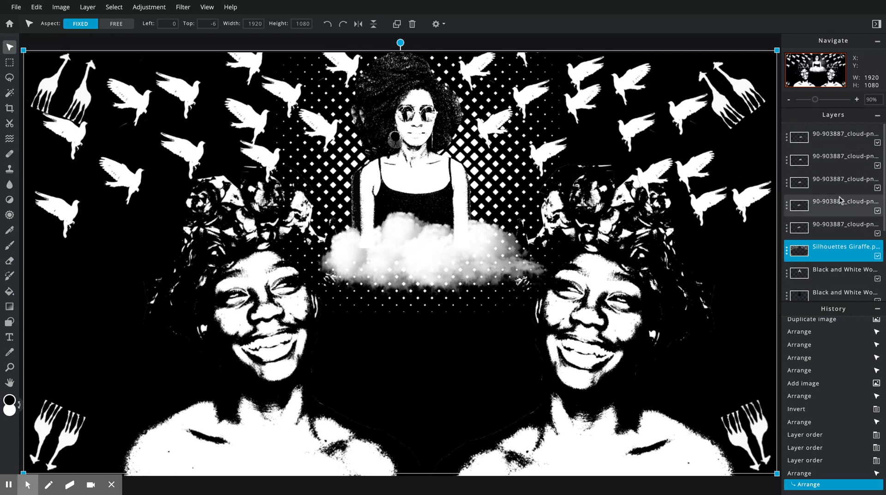
pyautogui.click(829, 211)
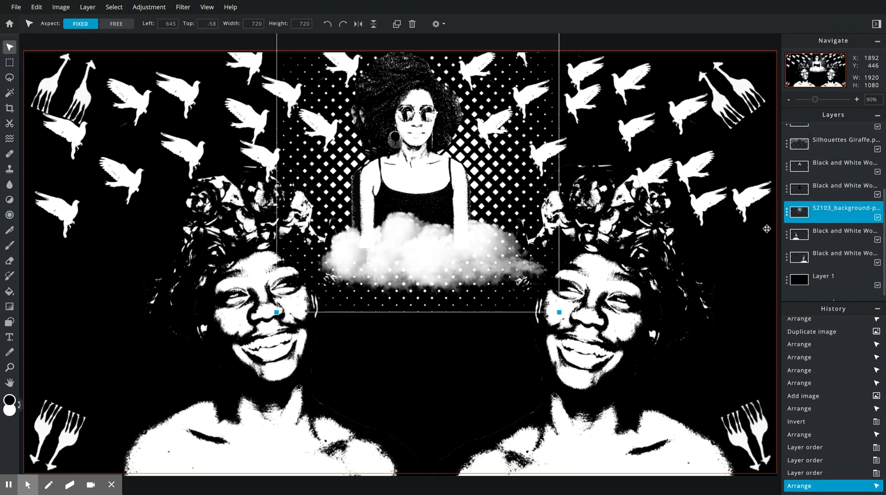
pyautogui.scroll(-1, 561, 315)
pyautogui.moveTo(560, 313); pyautogui.dragTo(635, 372)
pyautogui.scroll(2, 595, 342)
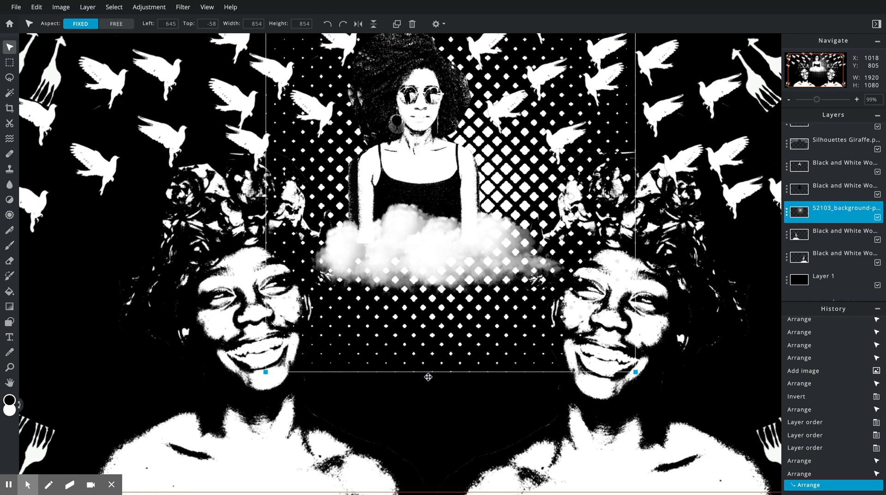
# - Hide the Silhouettes Giraffe layer and reposition the background pattern behind the central woman at about Left 533, Top 0
pyautogui.moveTo(390, 340)
pyautogui.mouseDown()
pyautogui.moveTo(362, 332)
pyautogui.moveTo(397, 333)
pyautogui.mouseUp()
pyautogui.moveTo(461, 364); pyautogui.dragTo(479, 364)
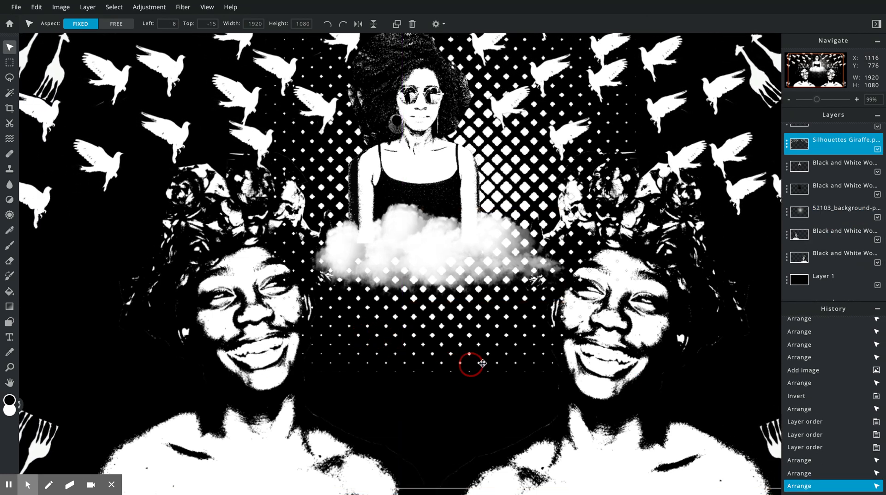
pyautogui.click(878, 150)
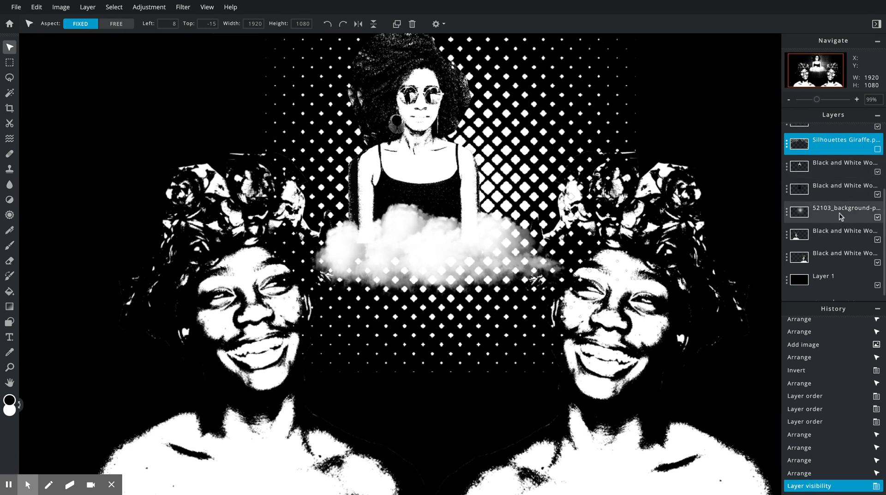
pyautogui.click(845, 214)
pyautogui.moveTo(454, 361); pyautogui.dragTo(408, 389)
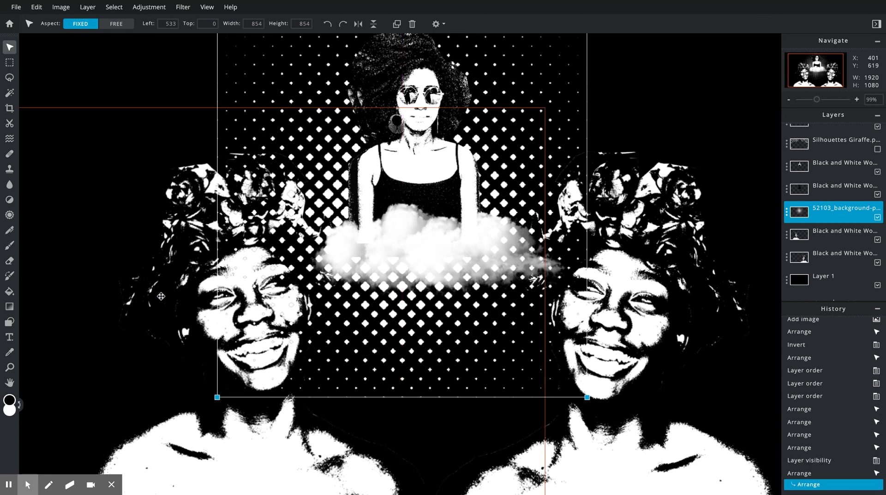
# - Erase the outer edges of the background pattern with a soft 40 px eraser at 100% opacity
pyautogui.click(15, 262)
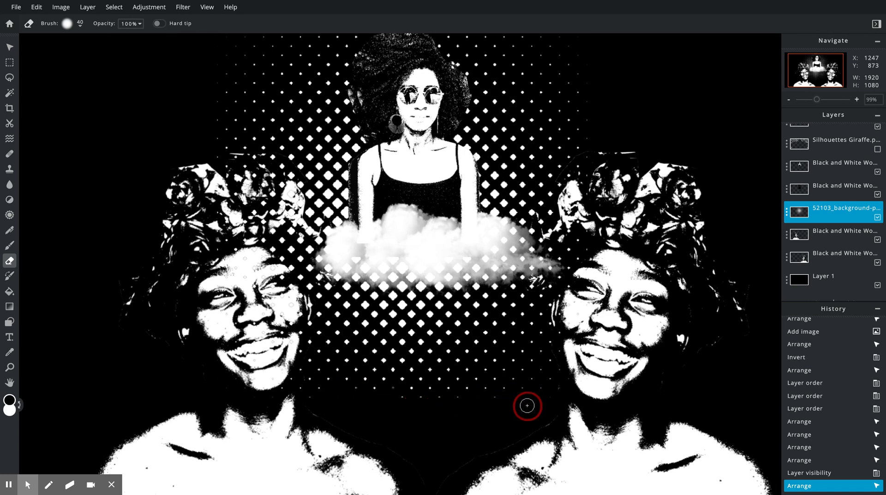
pyautogui.moveTo(493, 401)
pyautogui.mouseDown()
pyautogui.moveTo(478, 418)
pyautogui.moveTo(399, 378)
pyautogui.moveTo(356, 408)
pyautogui.moveTo(314, 395)
pyautogui.mouseUp()
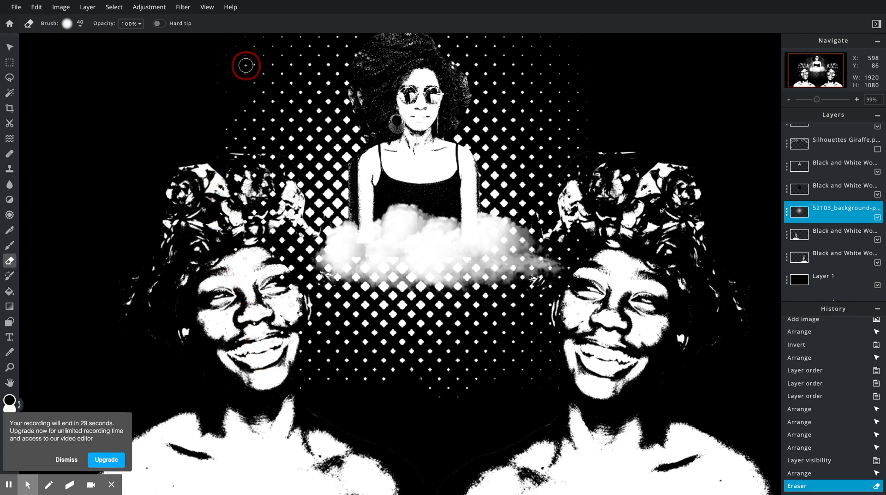
pyautogui.moveTo(662, 61); pyautogui.dragTo(569, 59)
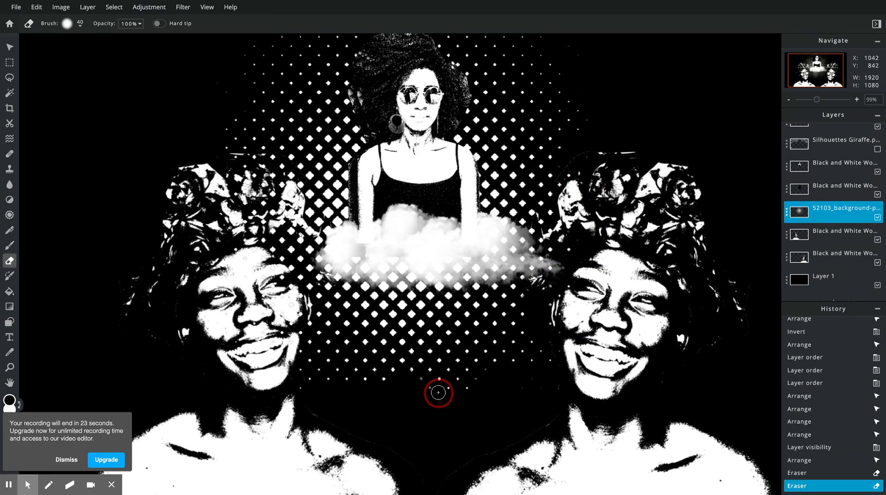
# - Make the Silhouettes Giraffe layer visible again
pyautogui.click(878, 149)
pyautogui.scroll(2, 879, 150)
pyautogui.scroll(2, 877, 149)
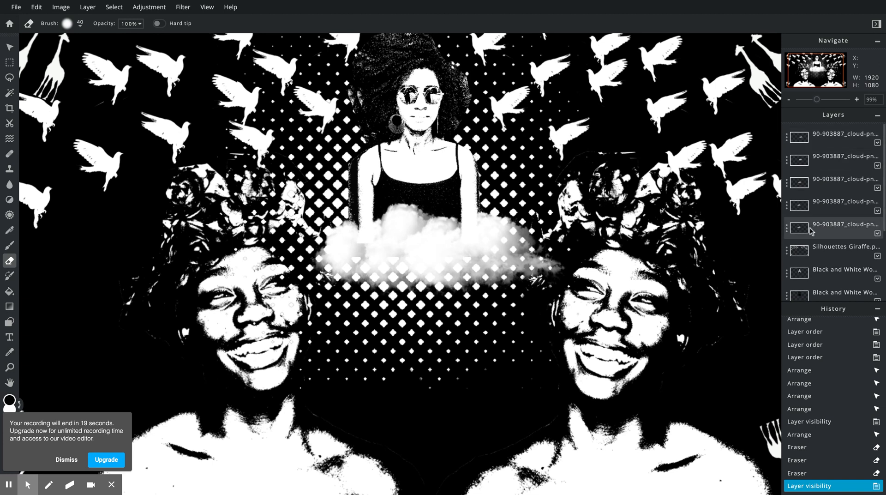
# - Move the 52103_background pattern layer beneath both side portraits, directly above Layer 1
pyautogui.moveTo(817, 101); pyautogui.dragTo(810, 99)
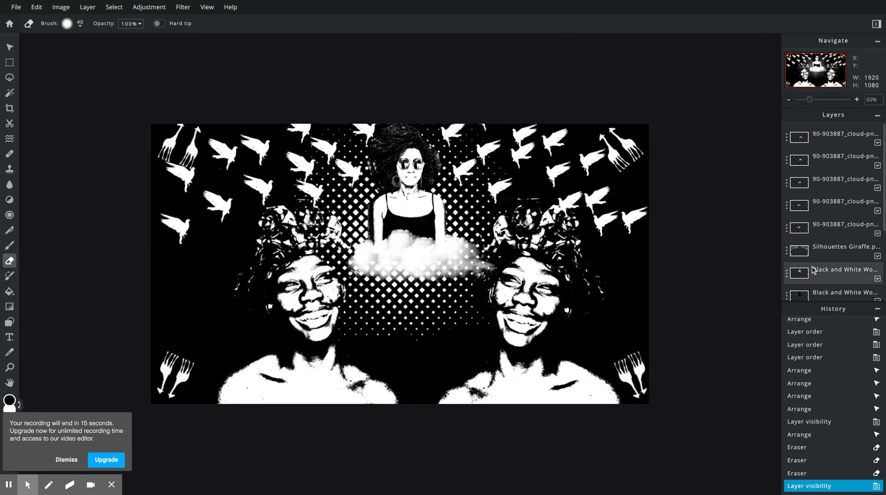
pyautogui.scroll(-4, 838, 277)
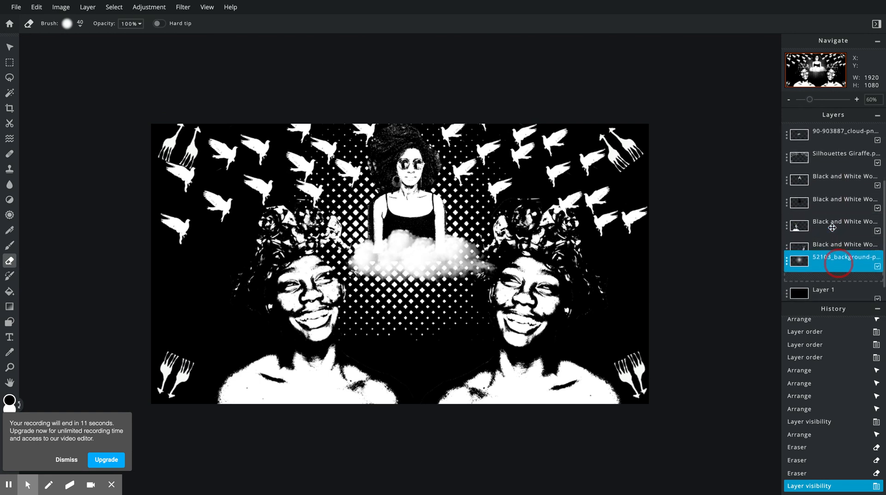